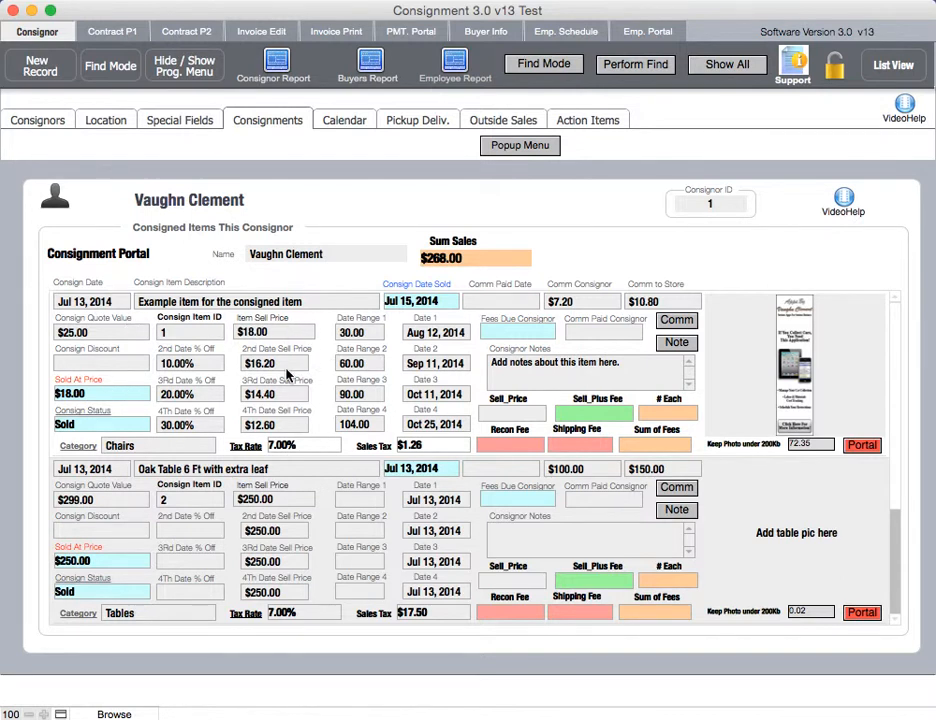
Step: Look through the consignor's consigned items, from the example item to the blank entry after the oak table, and view the consignor's contact record
scroll(286, 371, down, 3)
scroll(286, 371, up, 3)
scroll(286, 371, down, 5)
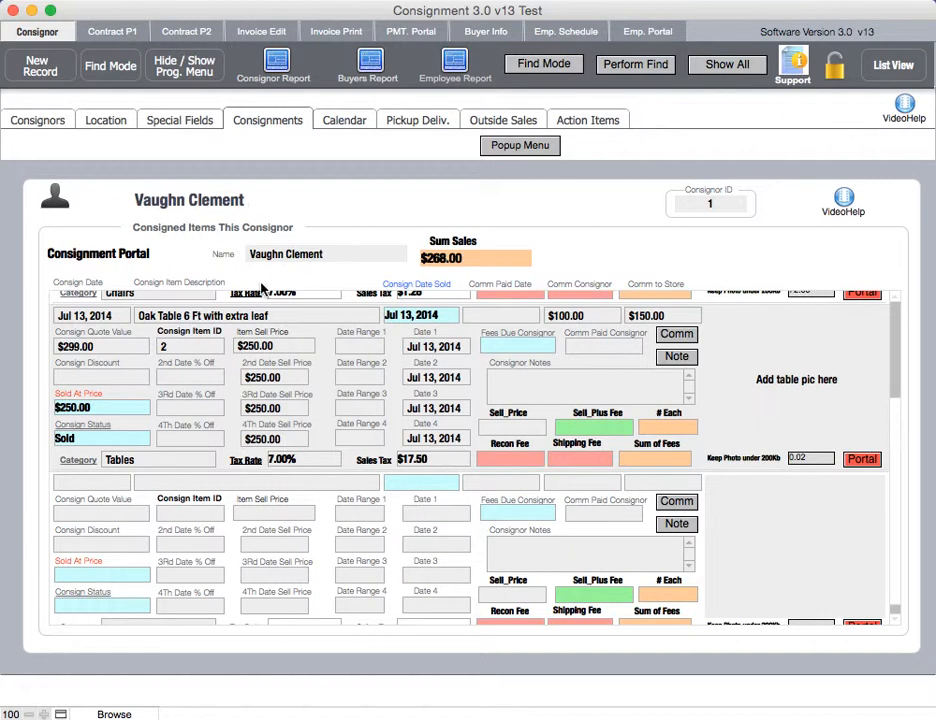
click(38, 121)
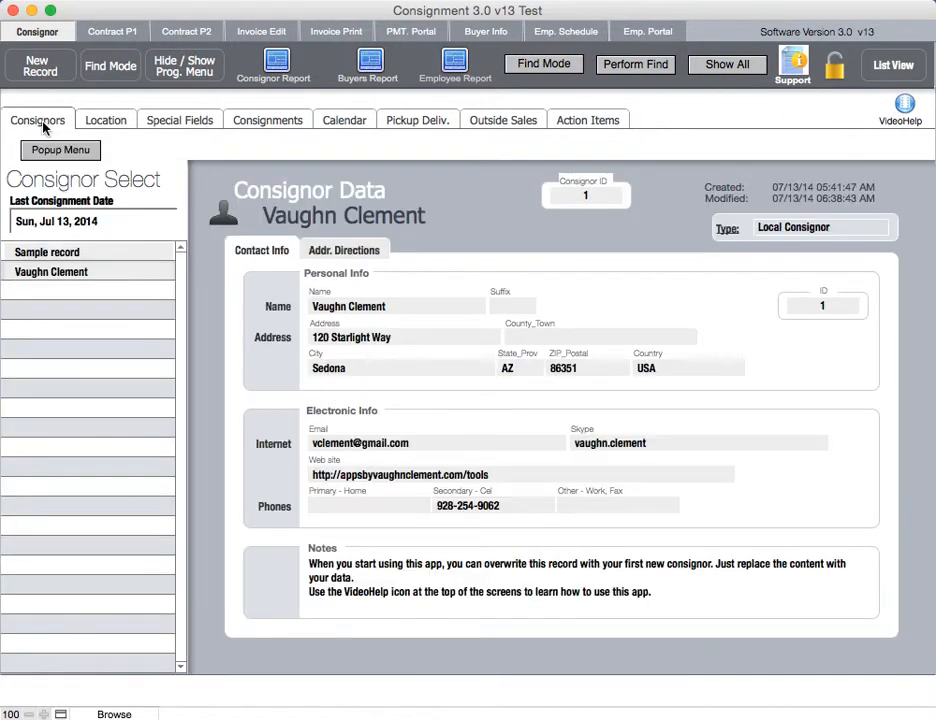
click(270, 124)
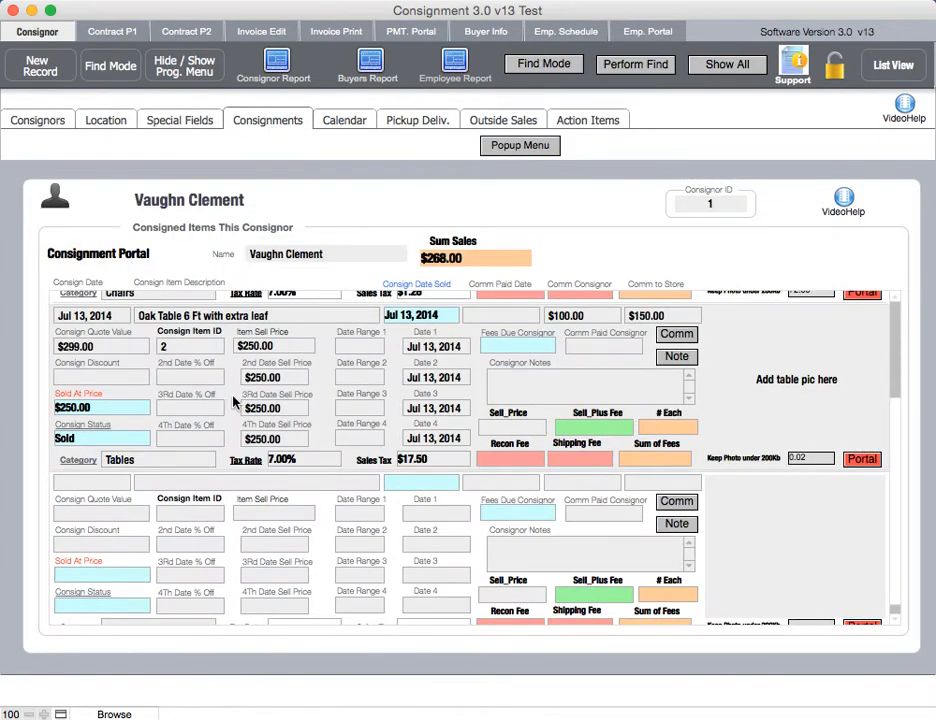
scroll(232, 403, up, 3)
scroll(234, 400, down, 3)
scroll(234, 400, down, 1)
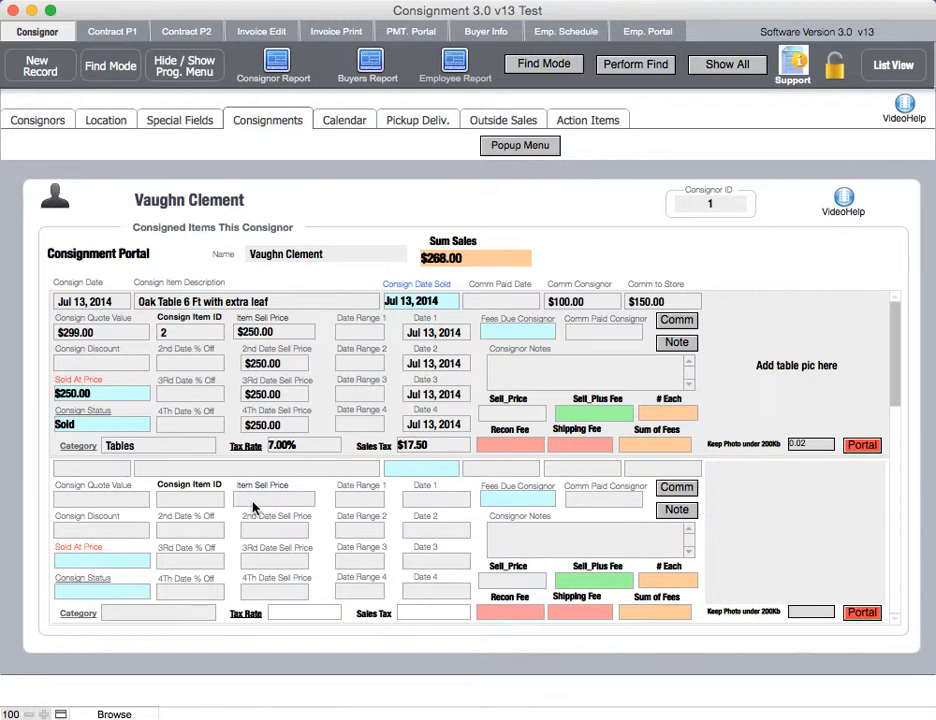
scroll(444, 471, up, 1)
scroll(444, 471, up, 3)
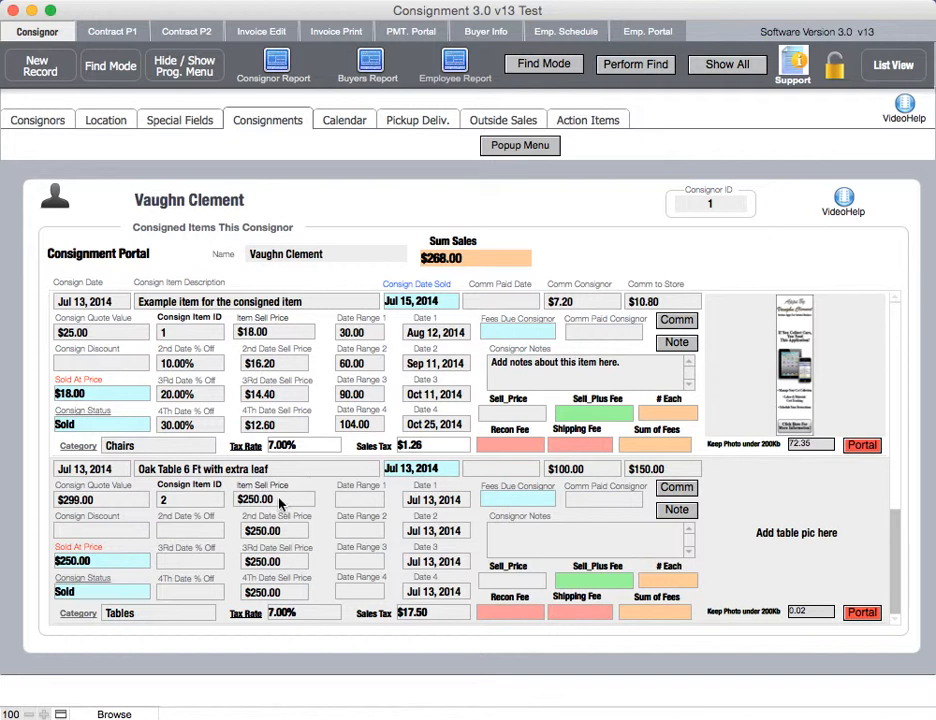
Step: Examine the example item's consign date, description and commission paid date fields, including the calendar for the paid date
click(82, 306)
key(Escape)
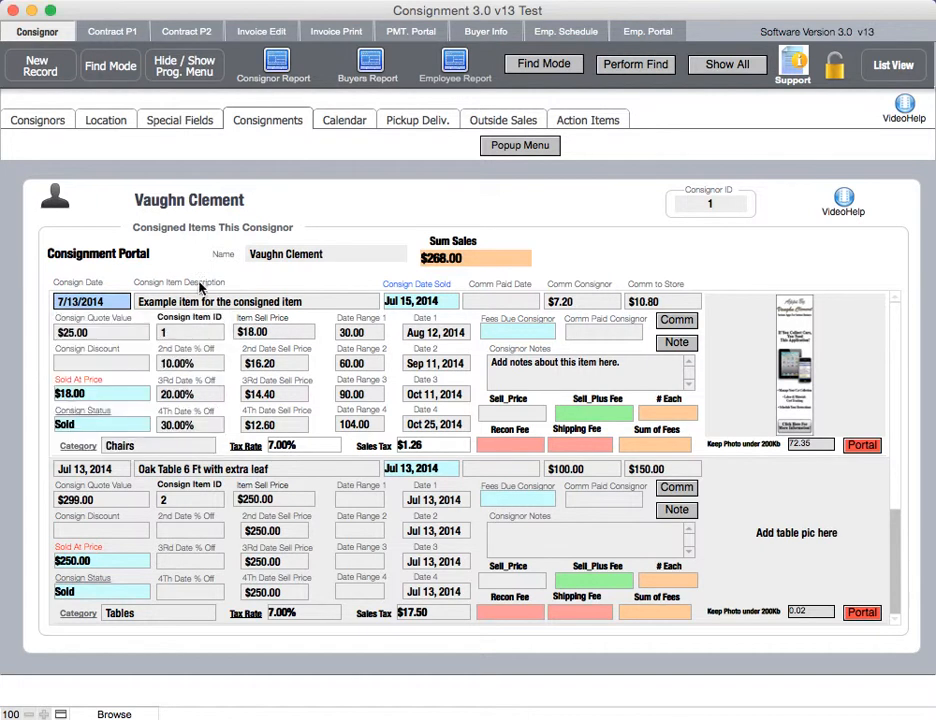
click(193, 301)
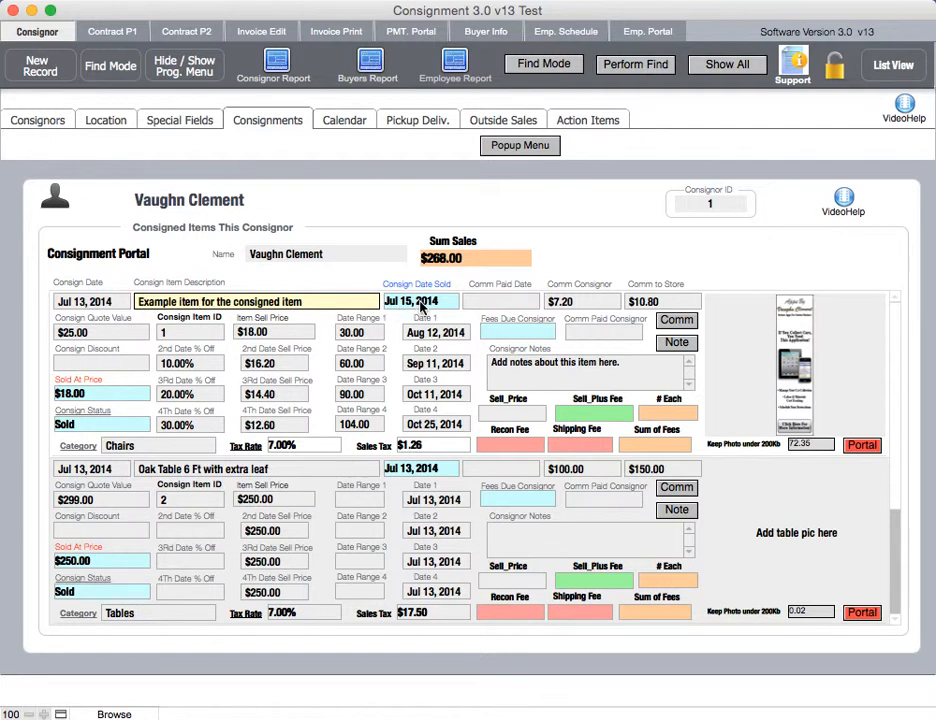
click(485, 302)
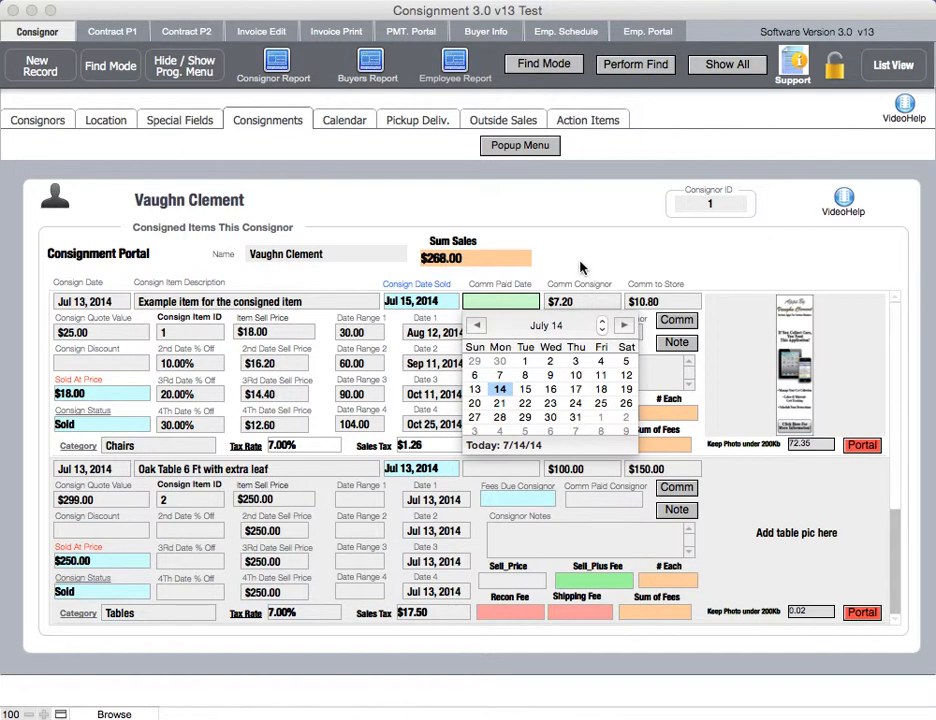
key(Escape)
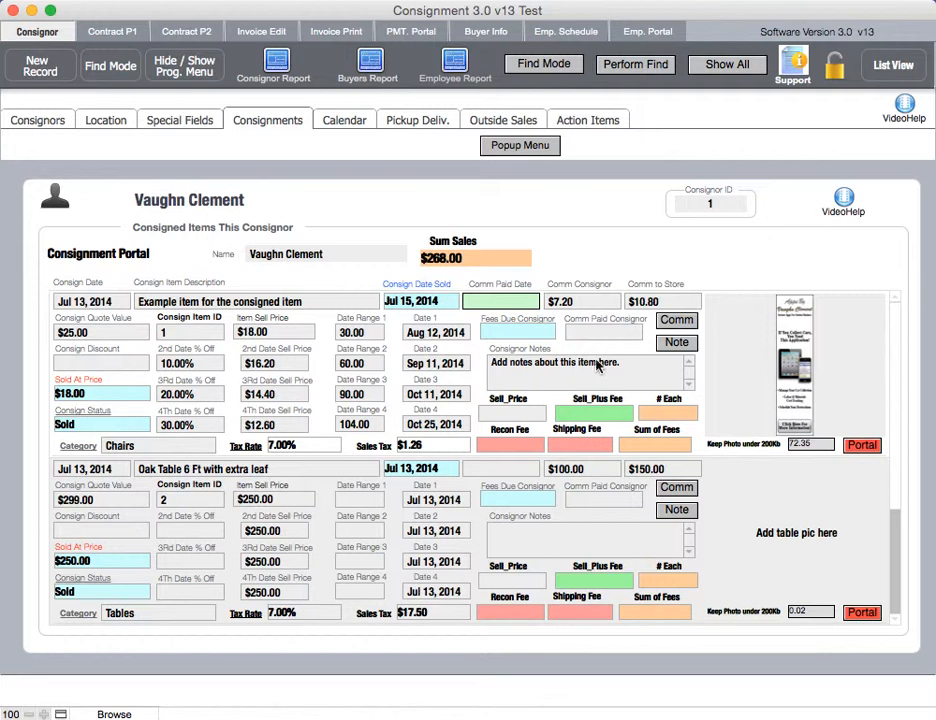
Step: Examine the example item's commission split between consignor and store, and close the commission details
click(676, 321)
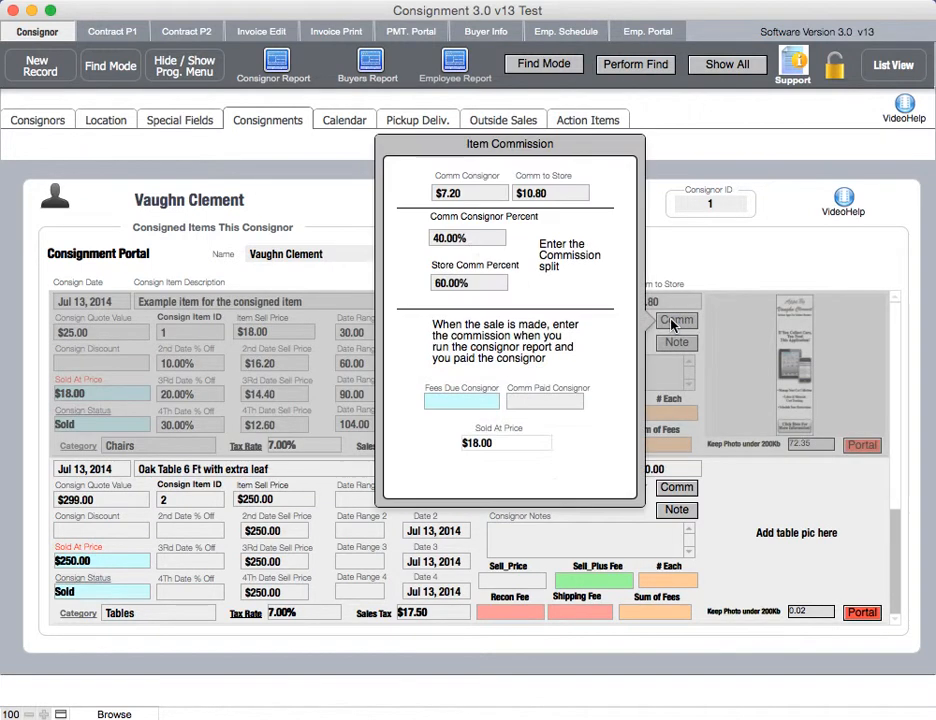
click(440, 239)
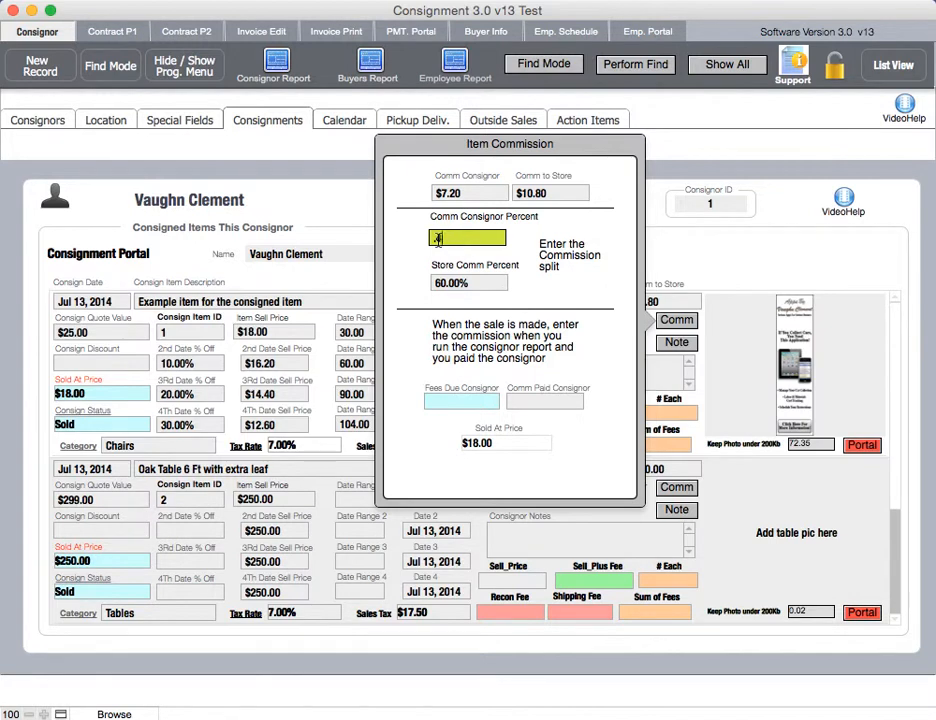
click(523, 253)
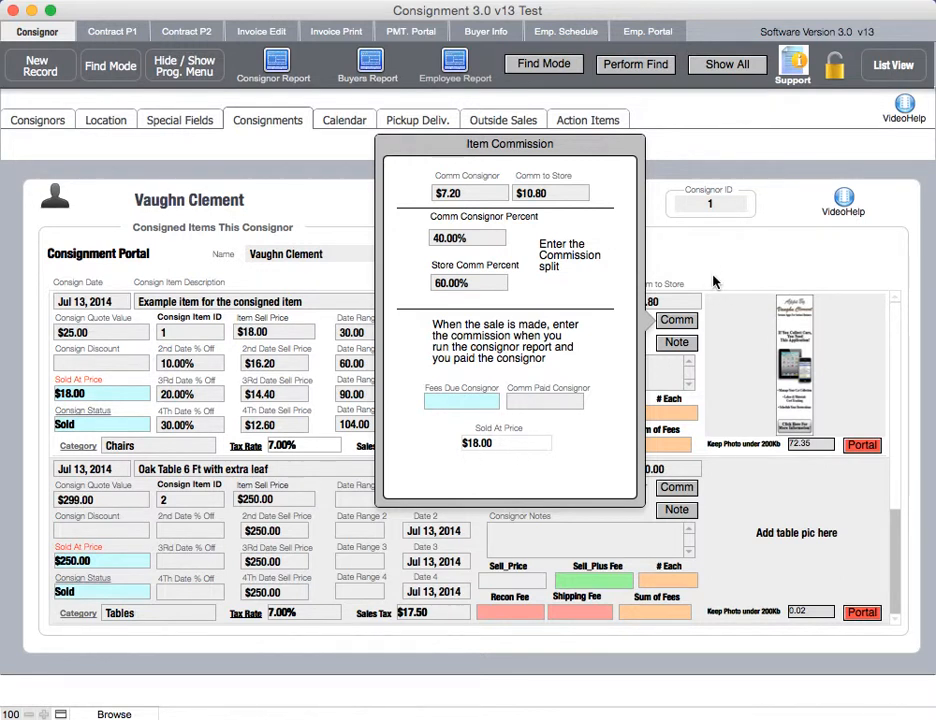
click(712, 220)
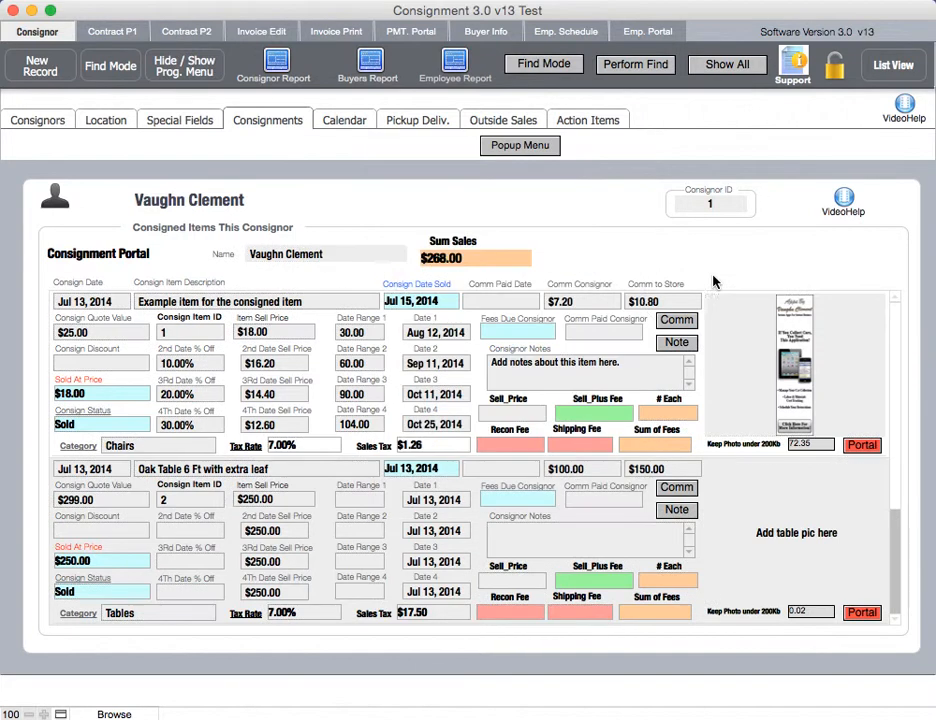
Step: View the example item's report notes and close them without adding text
click(677, 343)
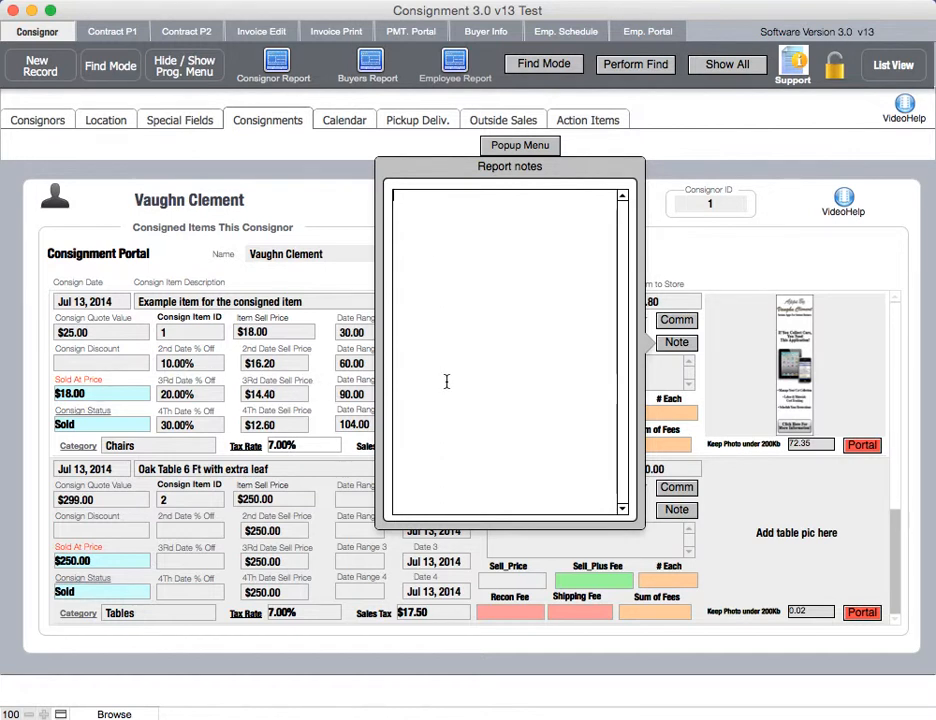
click(490, 382)
click(745, 273)
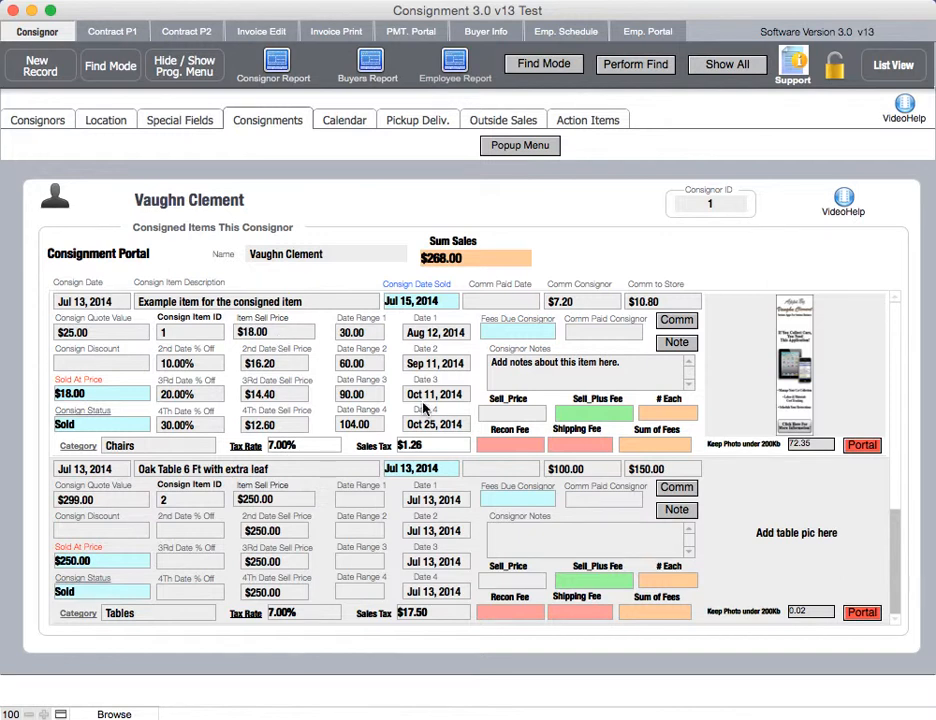
Step: Examine the example item's sell price, sell plus fee, quantity, recon fee, shipping fee and fees due consignor fields
click(517, 413)
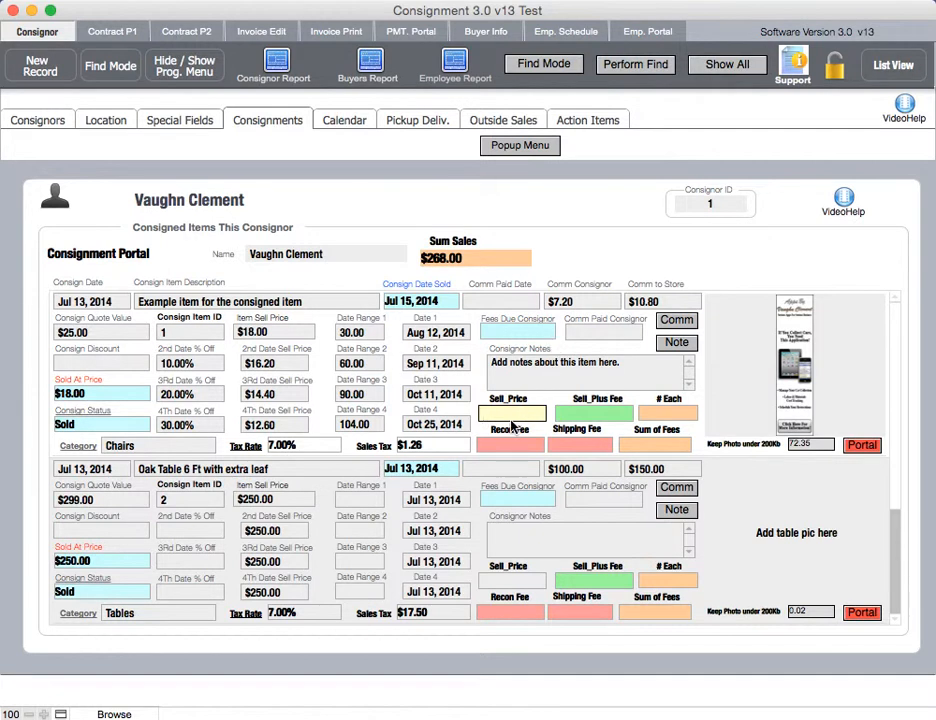
click(251, 338)
click(603, 413)
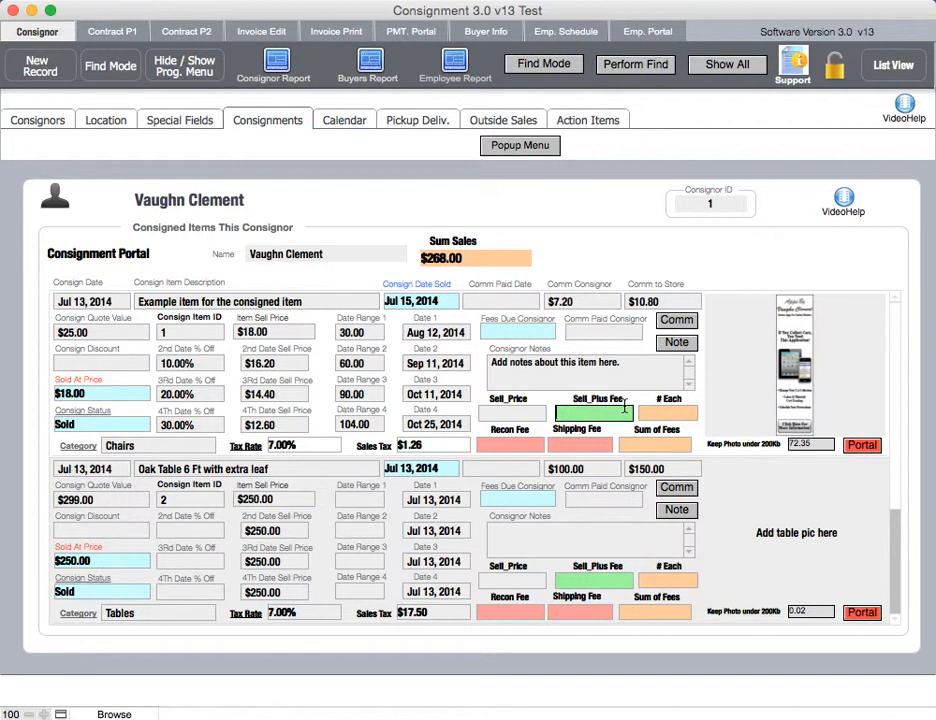
click(664, 411)
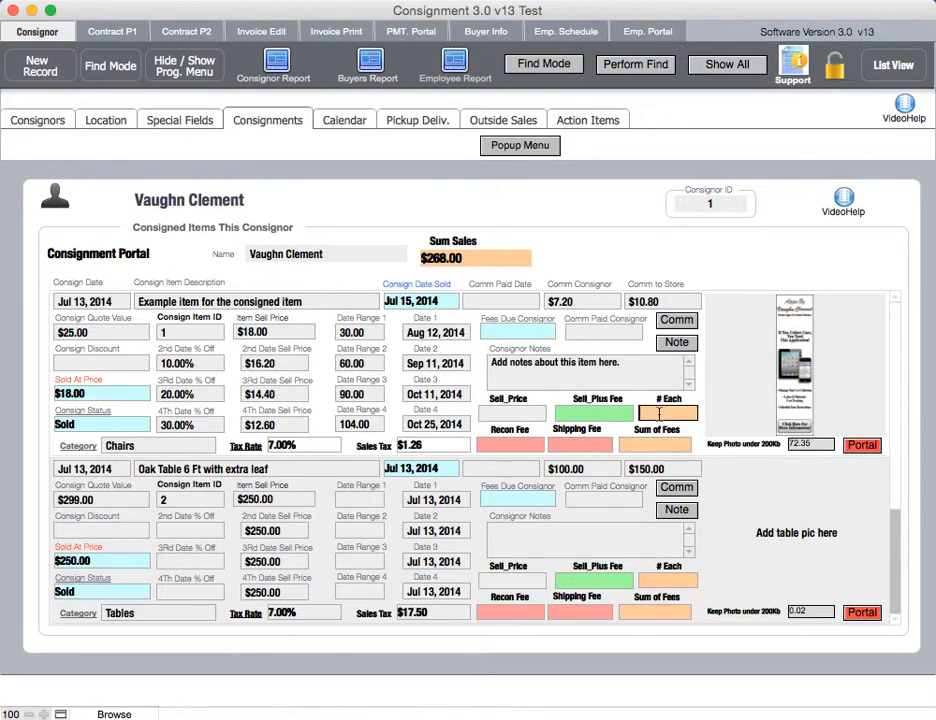
click(501, 447)
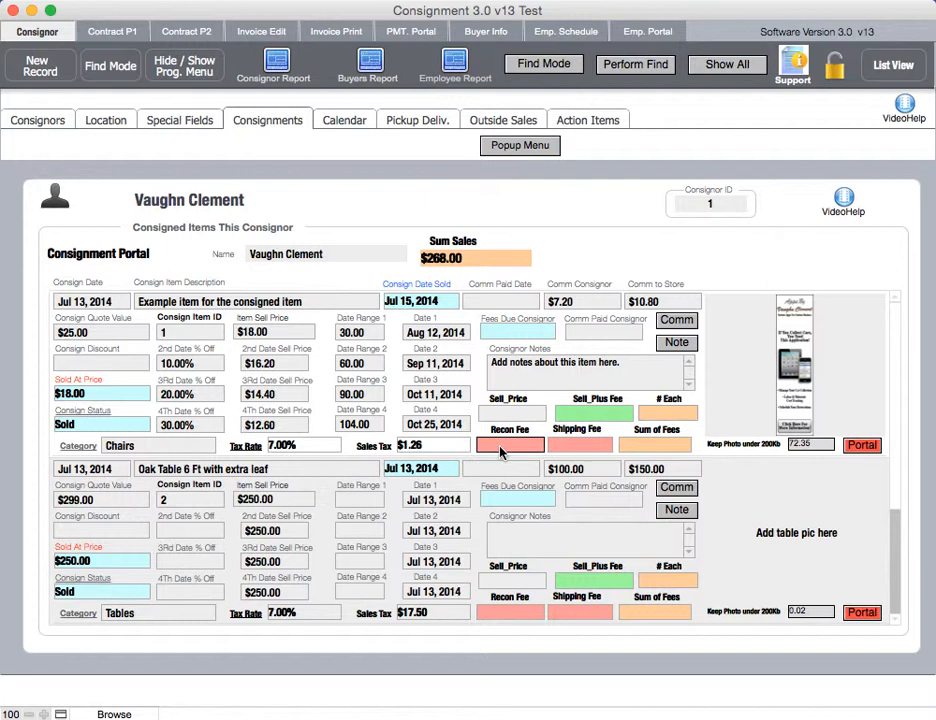
click(574, 451)
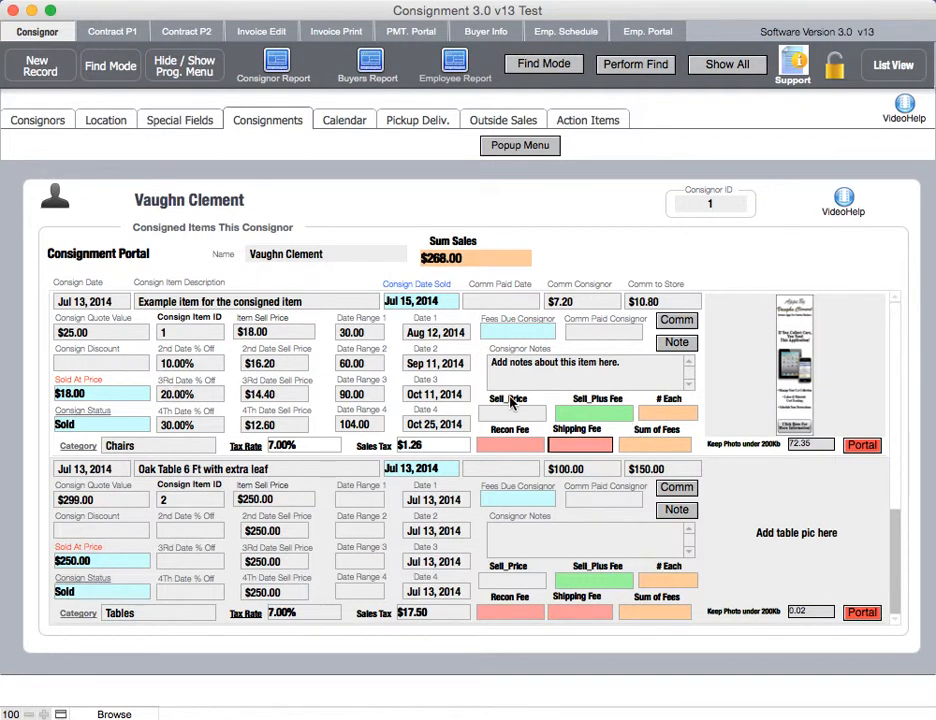
click(514, 334)
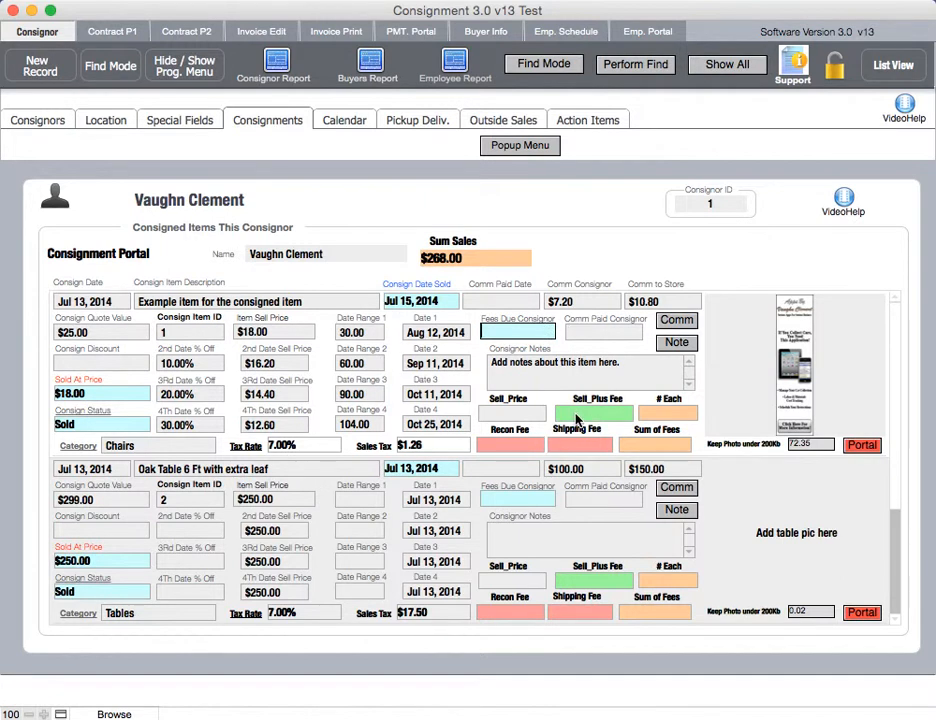
Step: View the insert and export options for the example item's photo and dismiss them
right_click(758, 378)
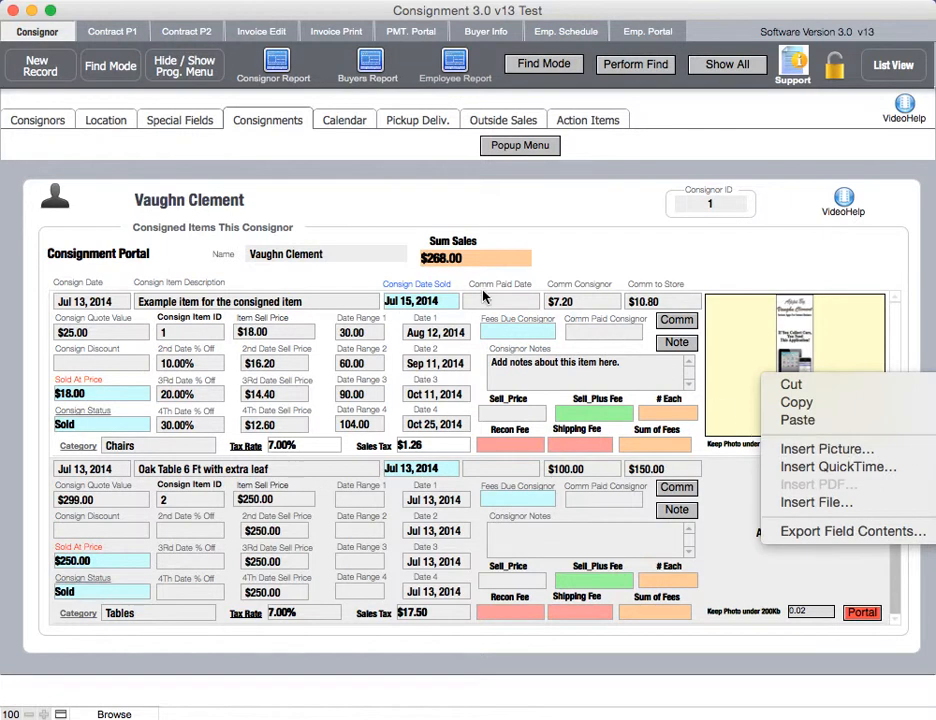
click(754, 374)
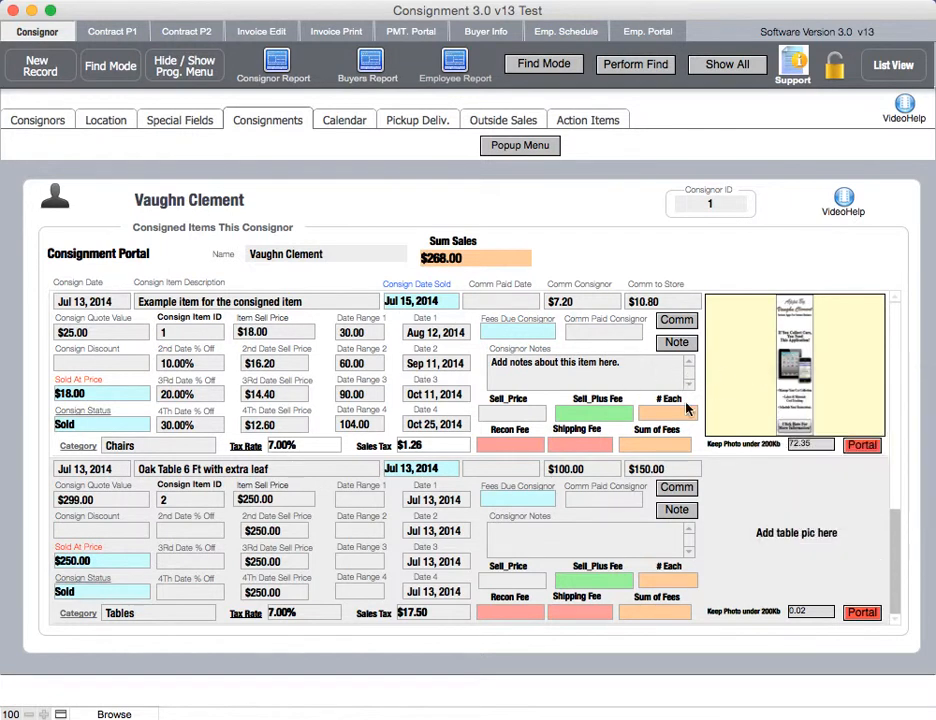
click(750, 264)
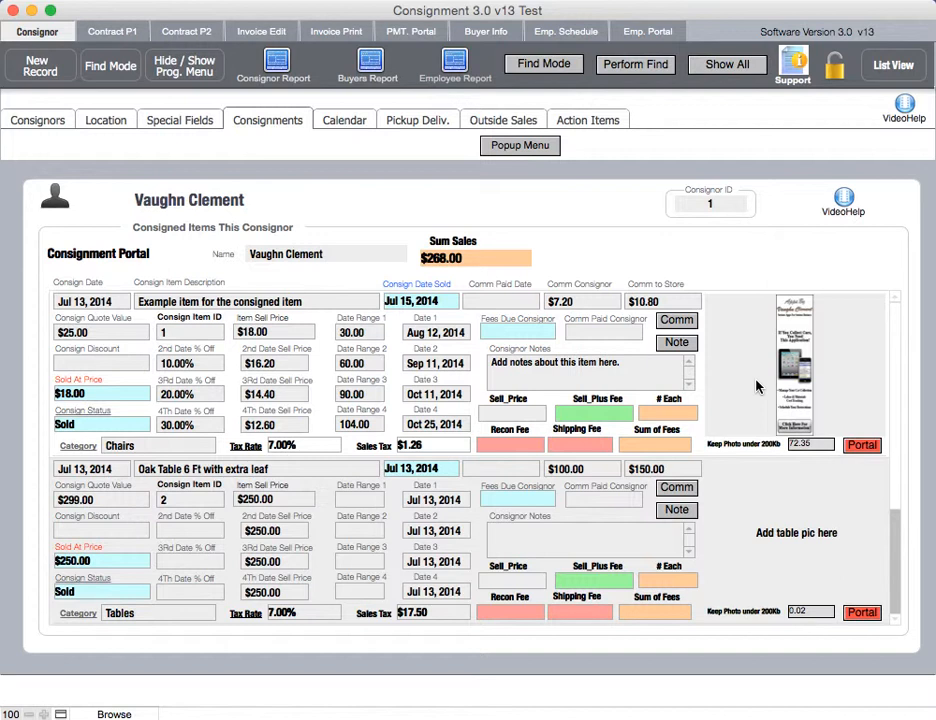
Step: Review the example item's consign status choices and the Consignment Status List, and return to the consignor's consignments
click(118, 426)
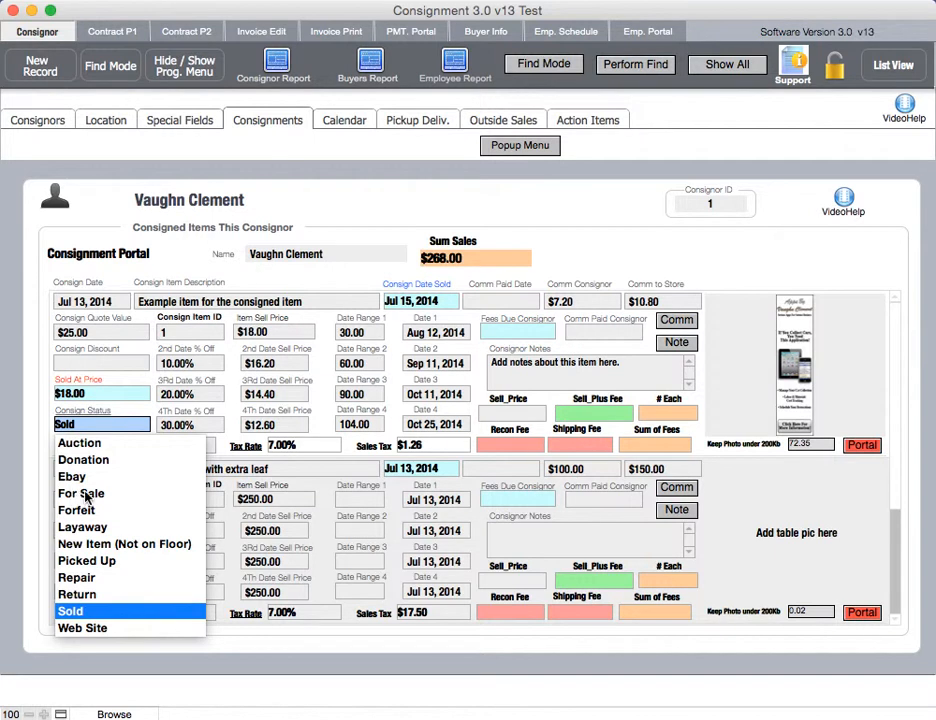
click(89, 414)
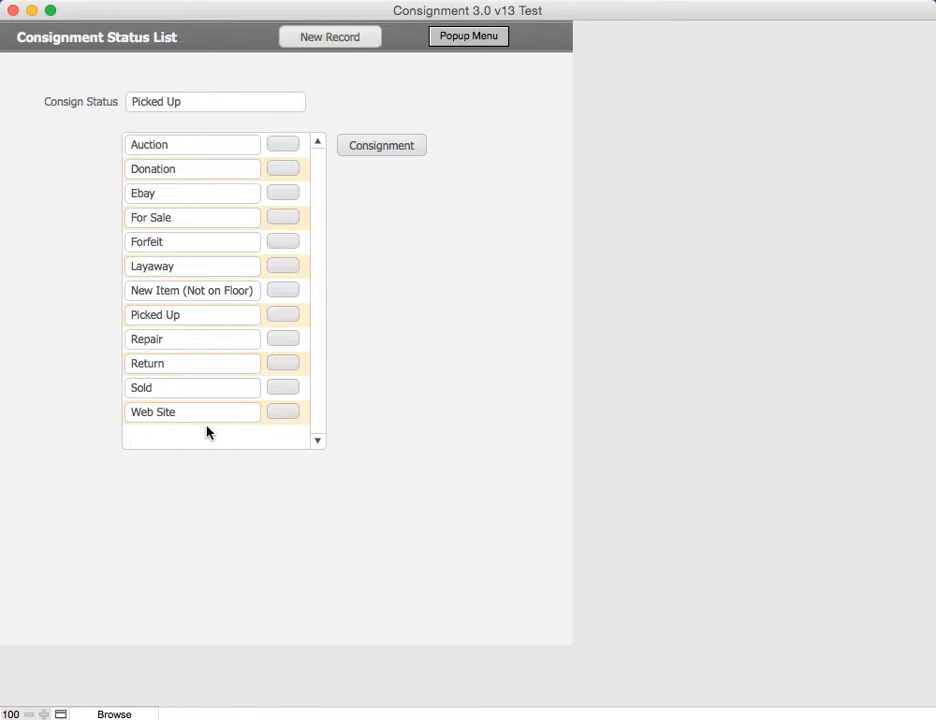
click(380, 147)
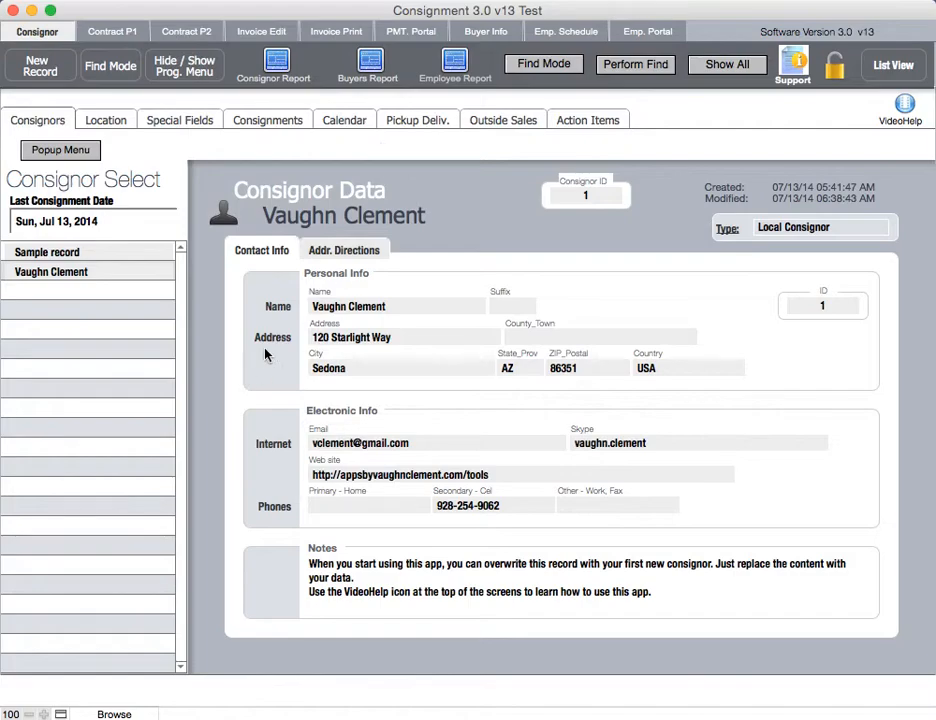
click(270, 120)
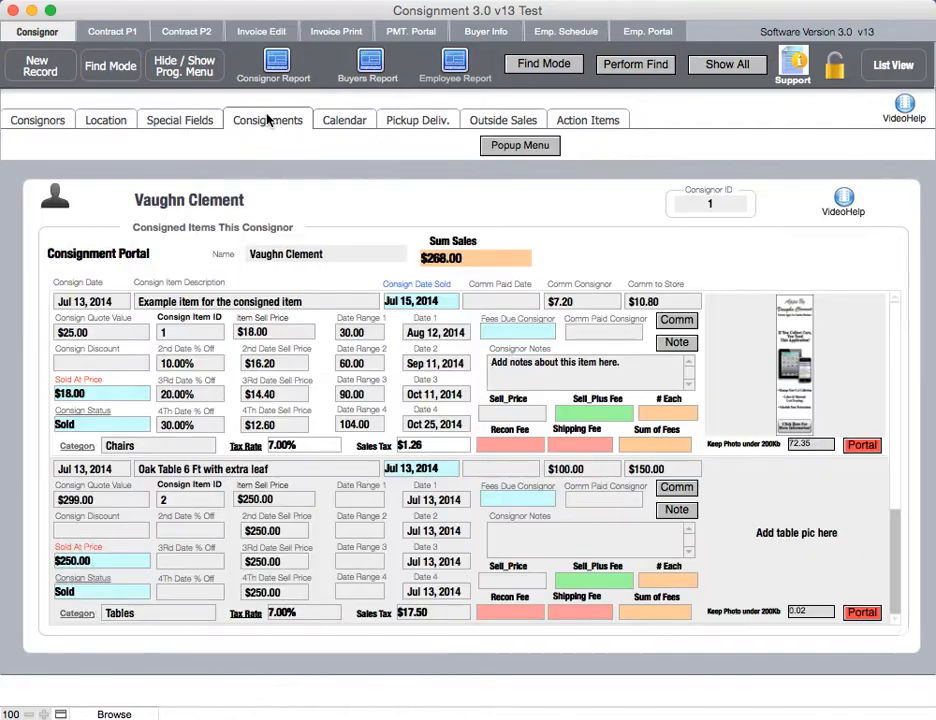
Step: Reopen the Consignment Status List from the example item, request deletion of the Return status, and cancel the deletion
click(90, 424)
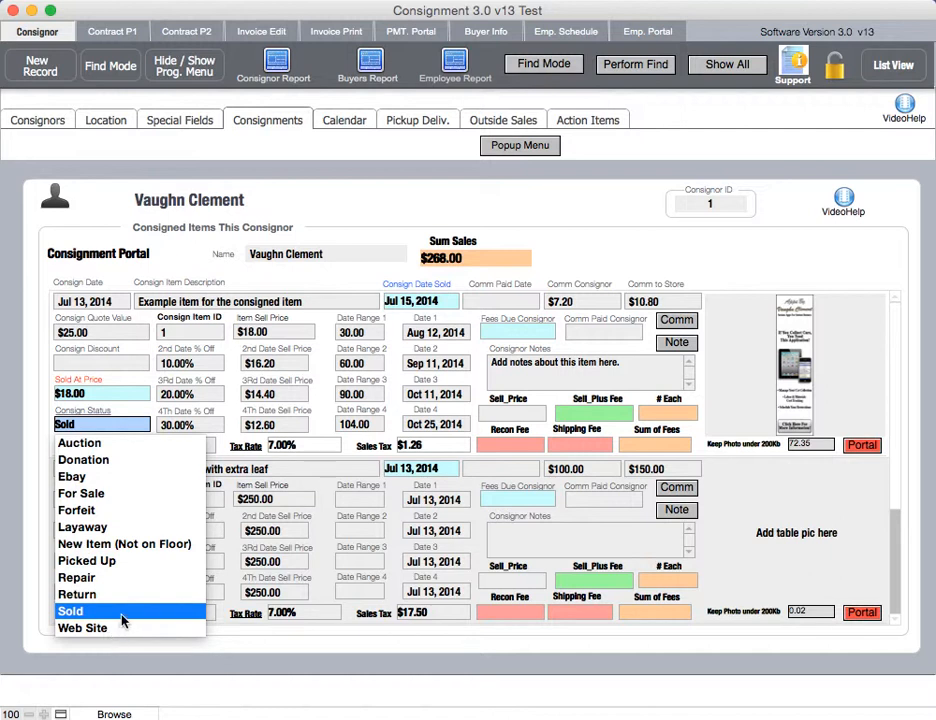
click(90, 414)
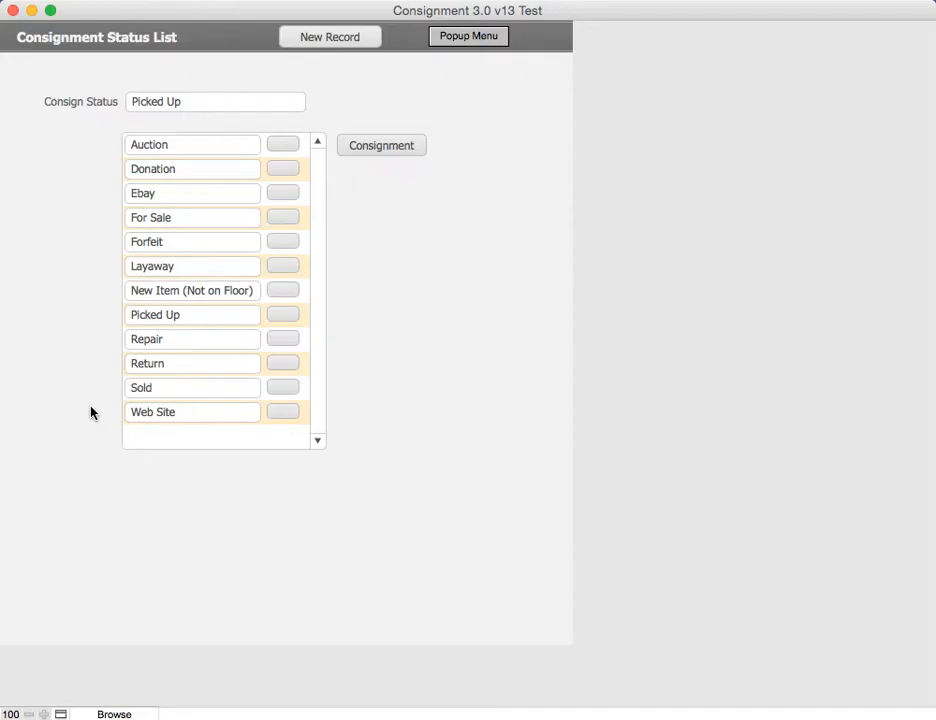
click(304, 371)
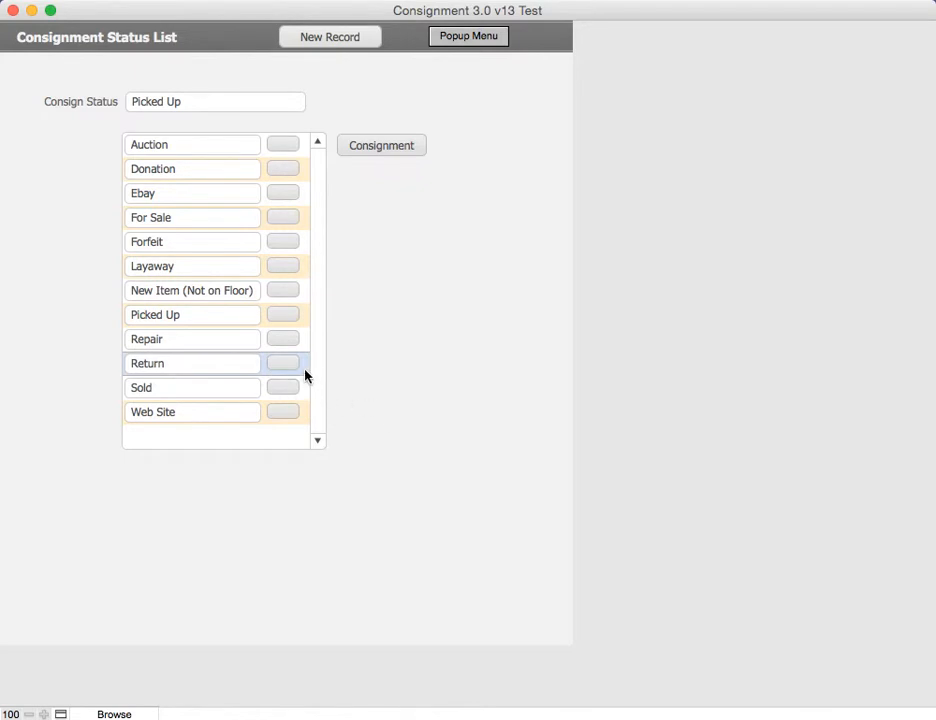
key(super+e)
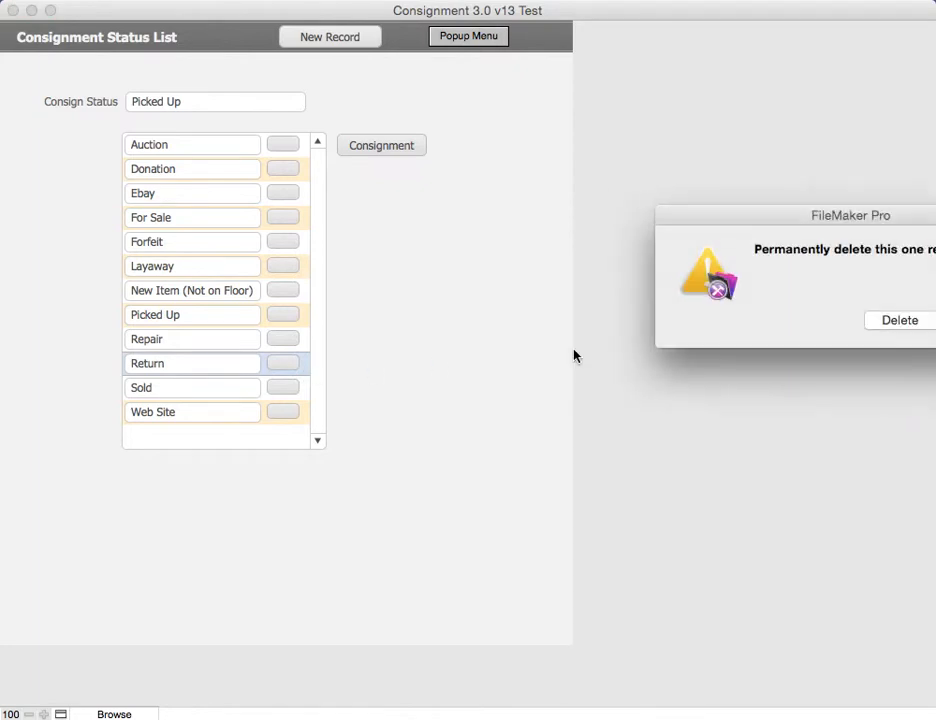
drag(789, 231, 520, 217)
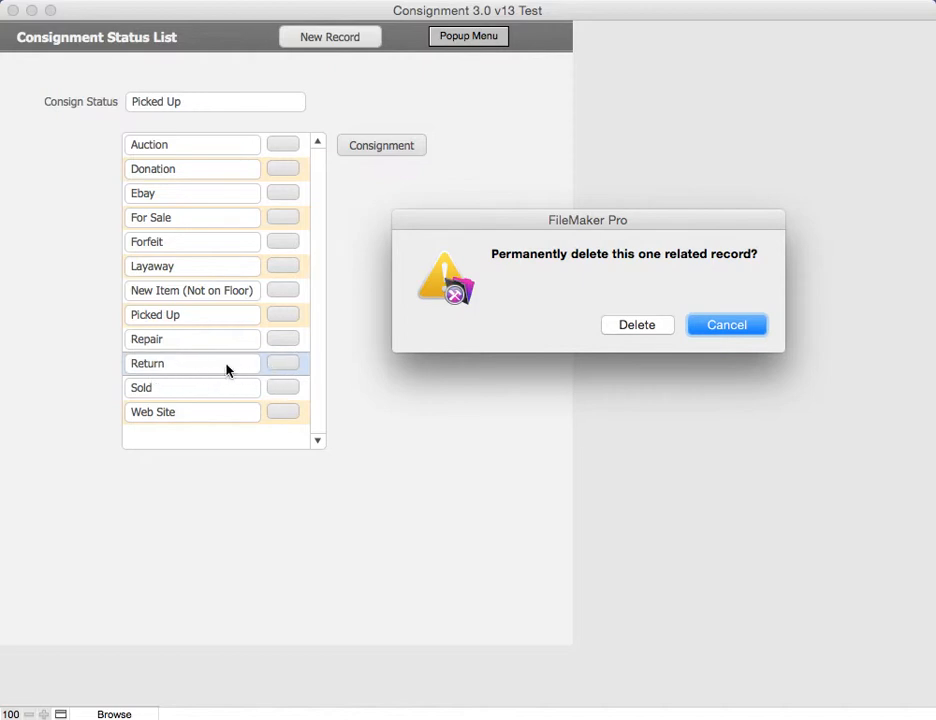
click(727, 325)
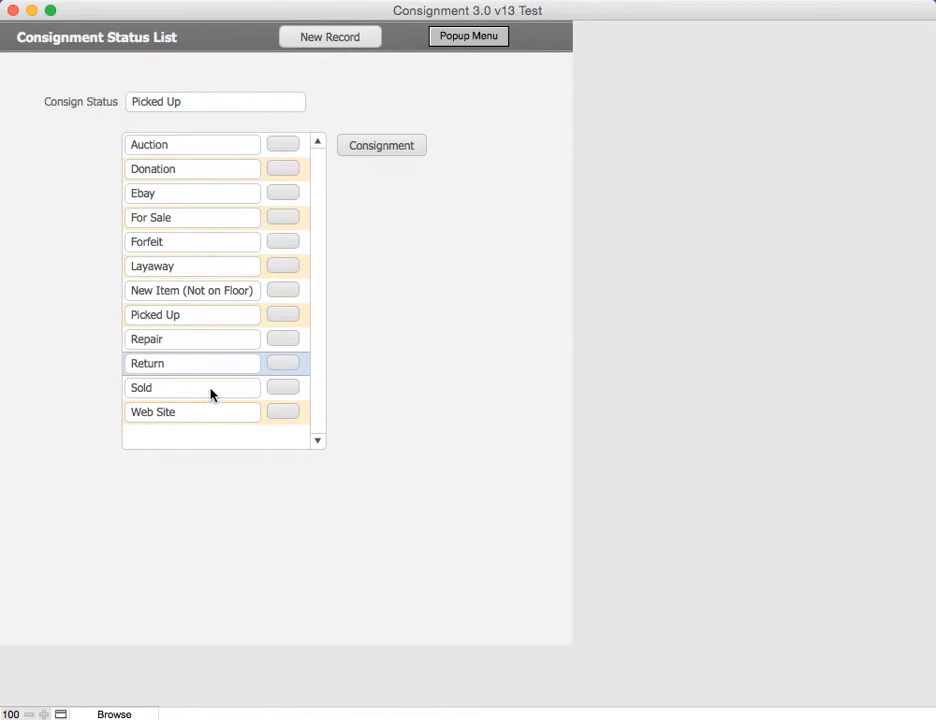
click(377, 376)
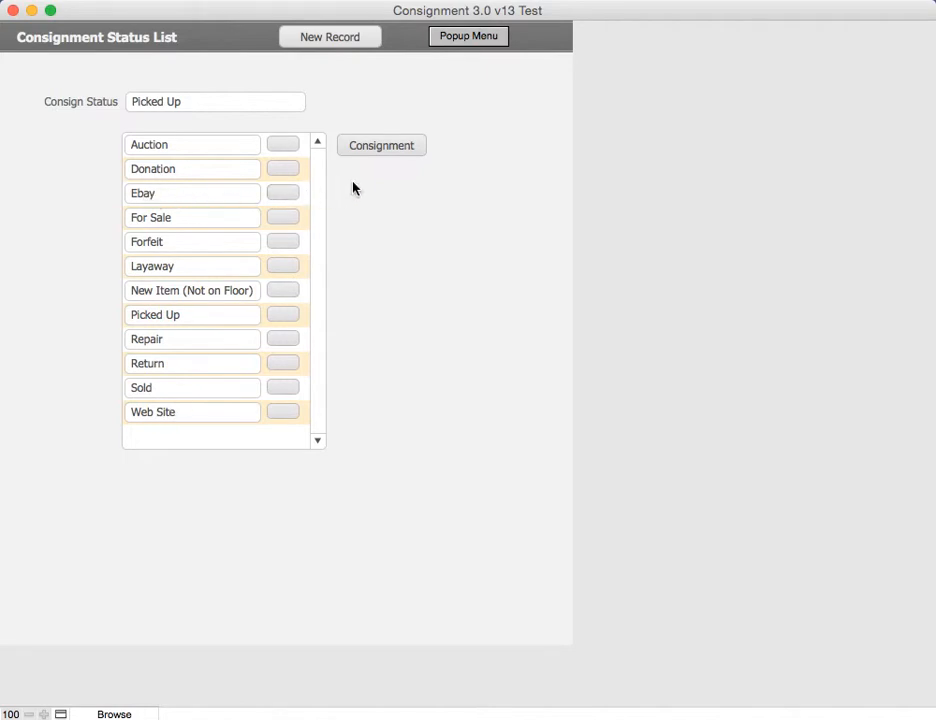
Step: Leave the Consignment Status List, review the Categories list from the example item, and return to the consignor's consignments
click(373, 150)
click(268, 120)
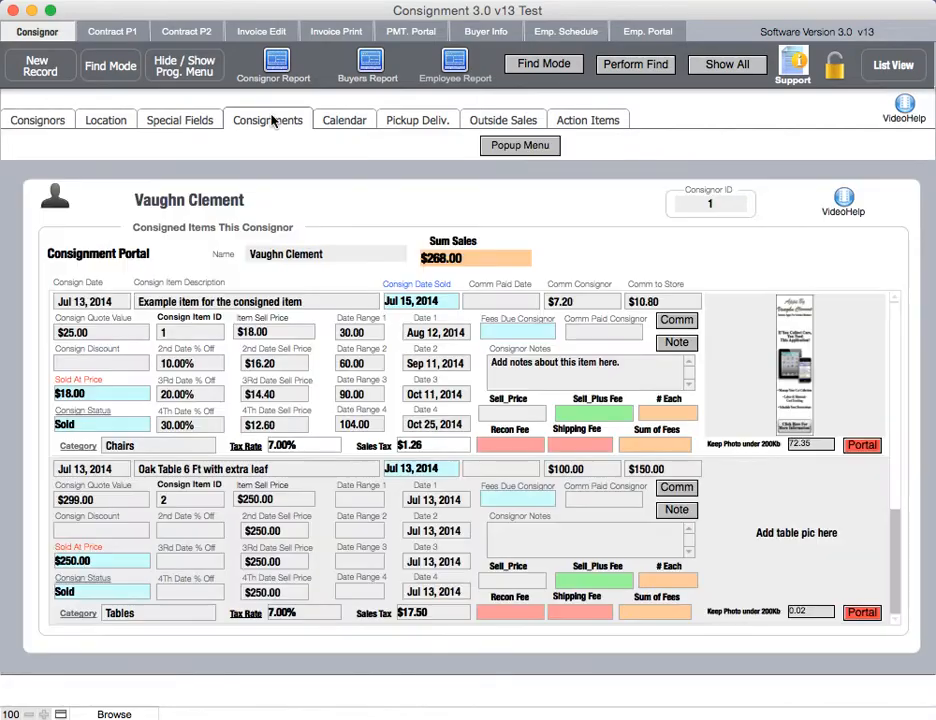
click(79, 447)
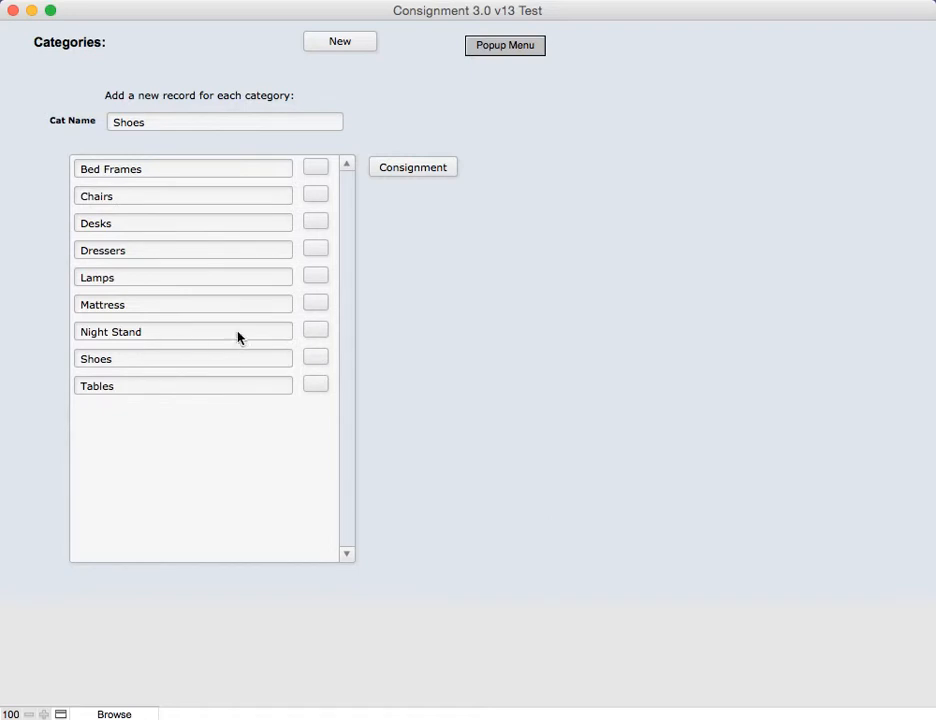
click(412, 170)
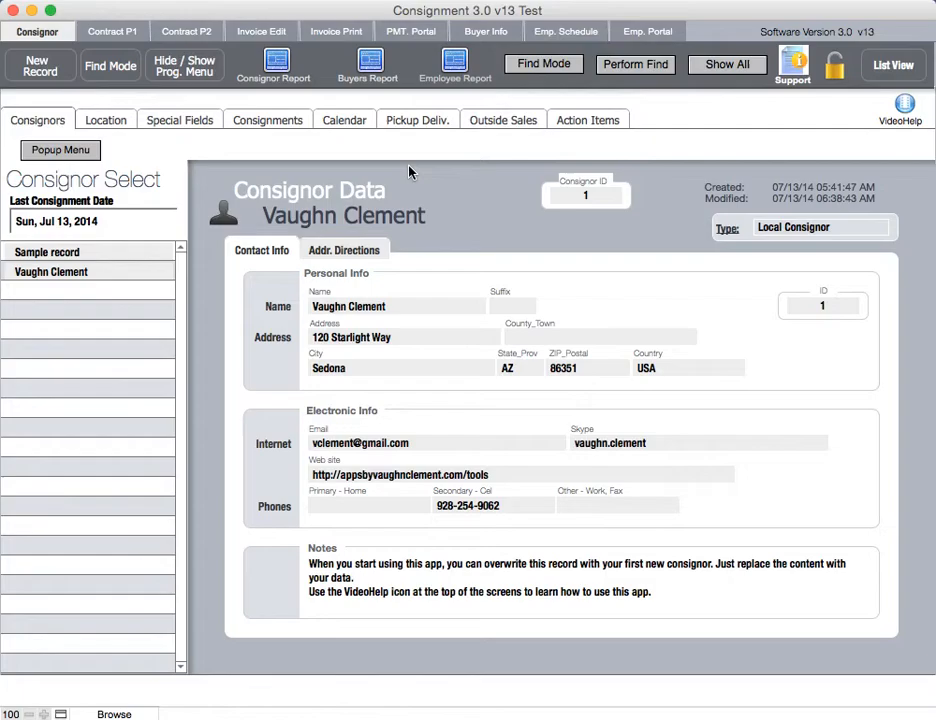
click(268, 122)
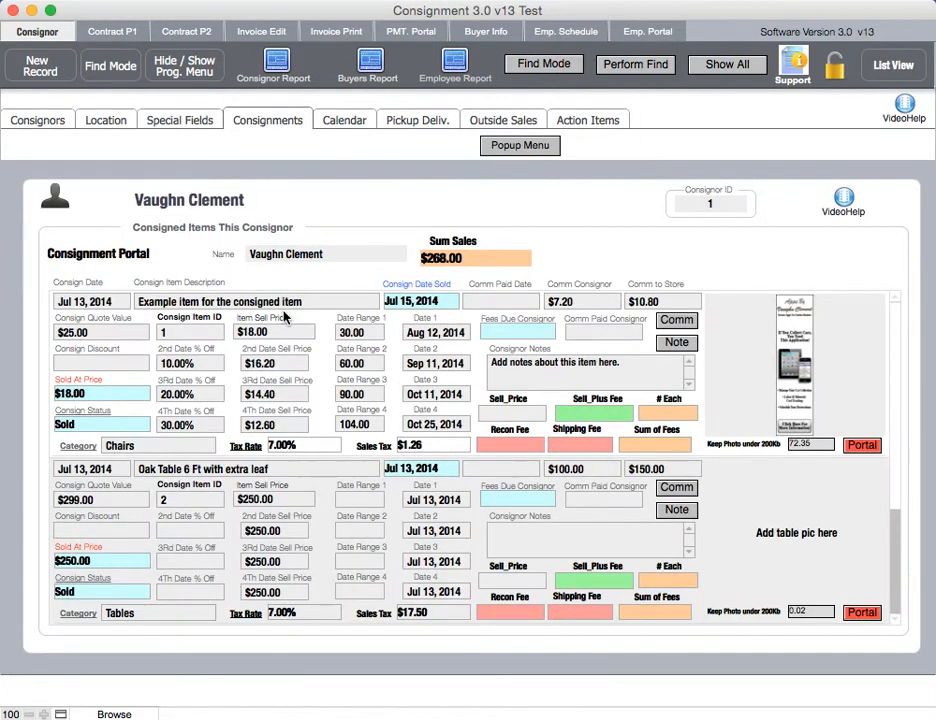
Step: Review the Tax Rate List from the example item and return to the consignor's consignments
click(247, 451)
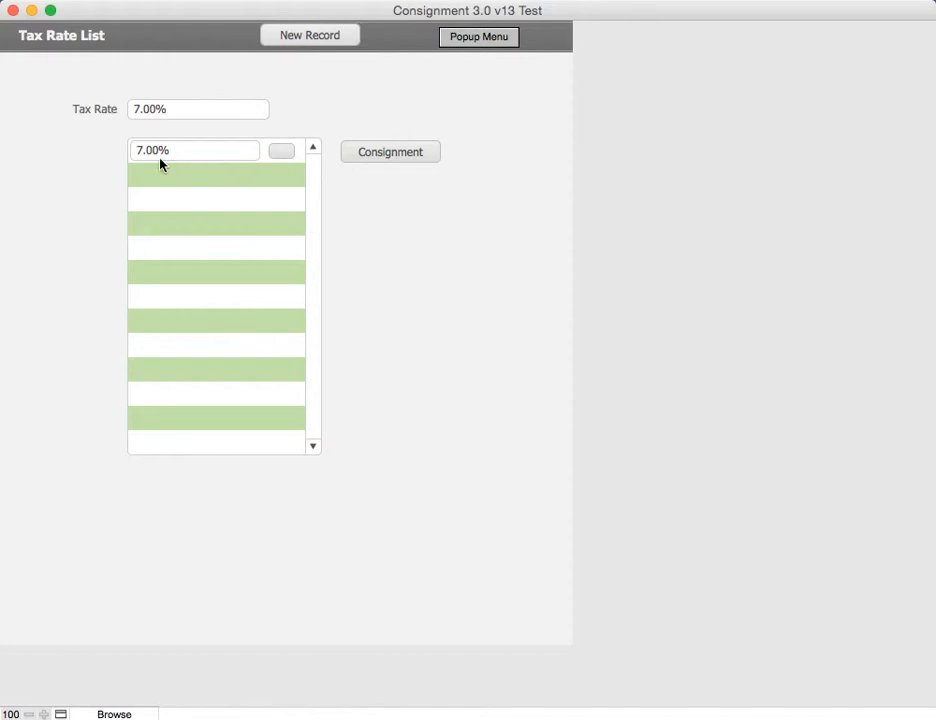
click(393, 155)
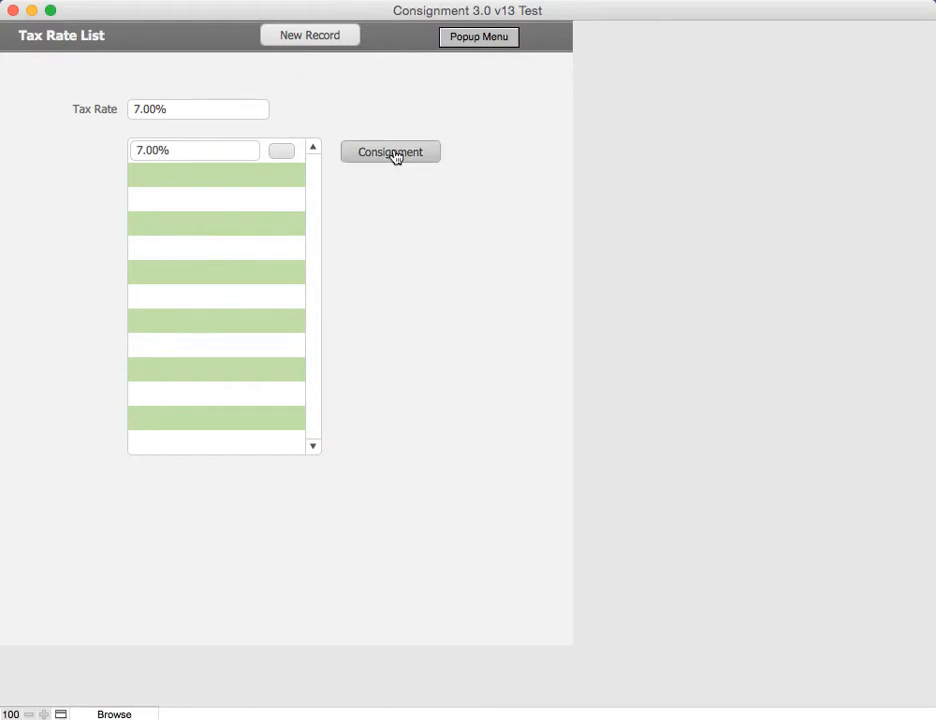
click(393, 155)
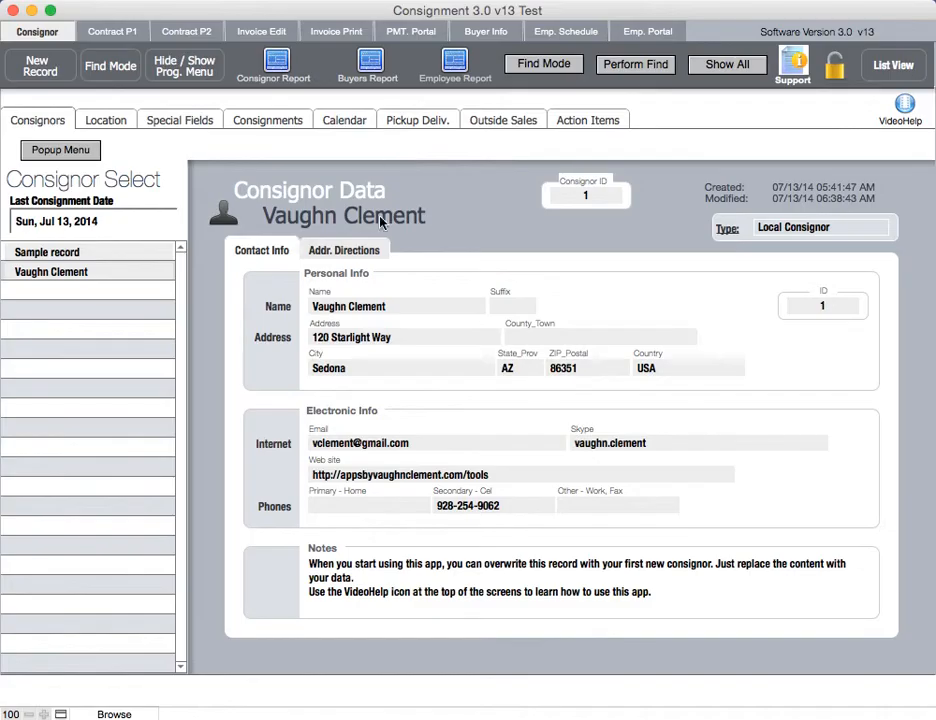
click(280, 120)
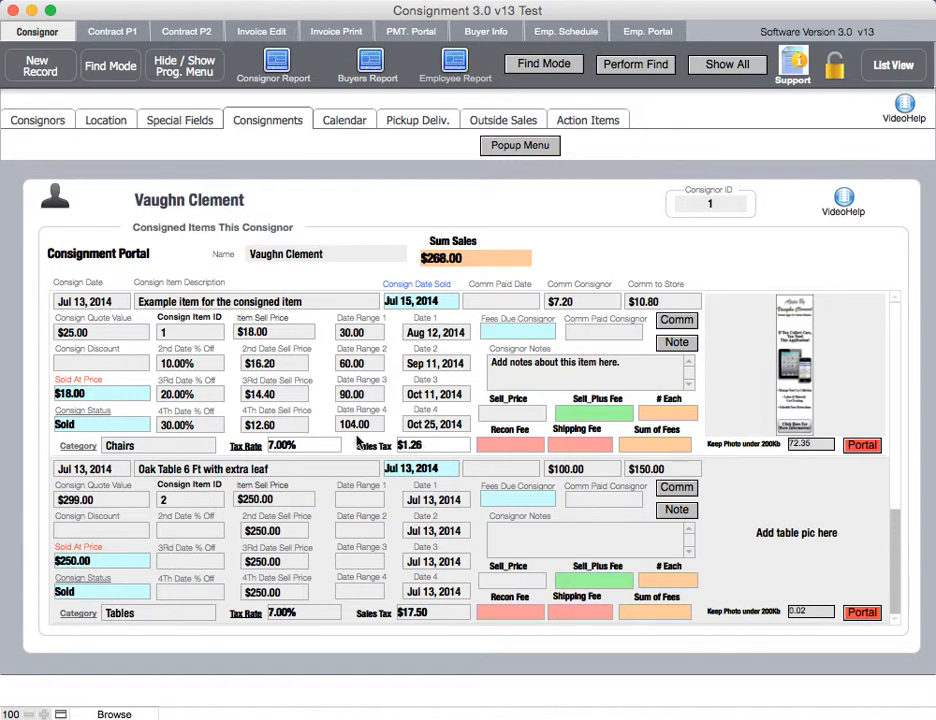
Step: Examine the example item's sold at price, consign discount, 2nd date sell price and item description fields
click(85, 396)
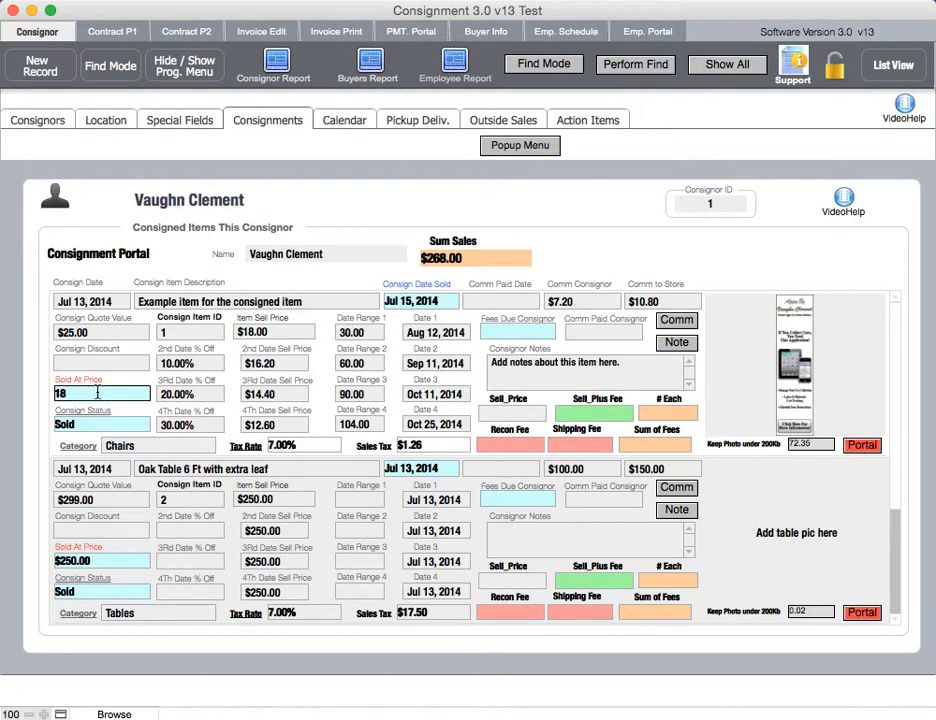
key(Return)
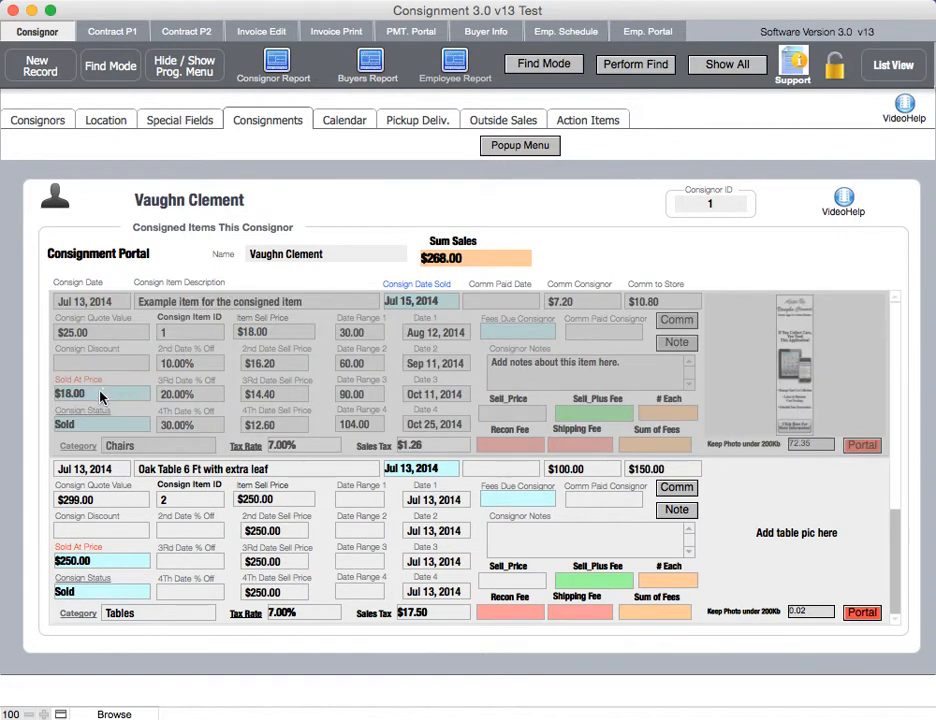
click(108, 366)
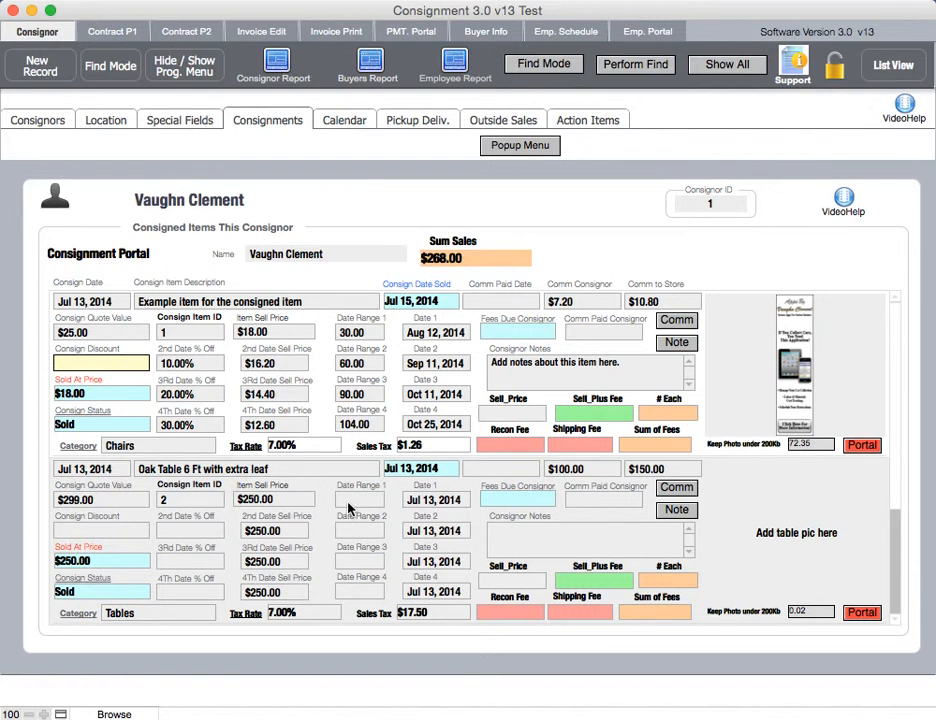
click(328, 421)
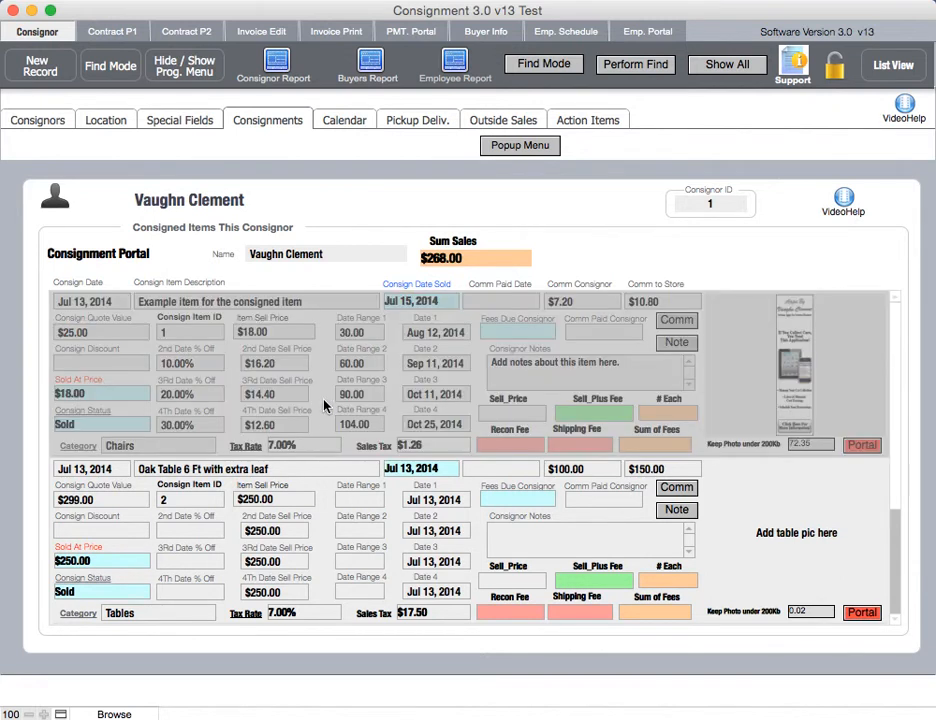
click(300, 364)
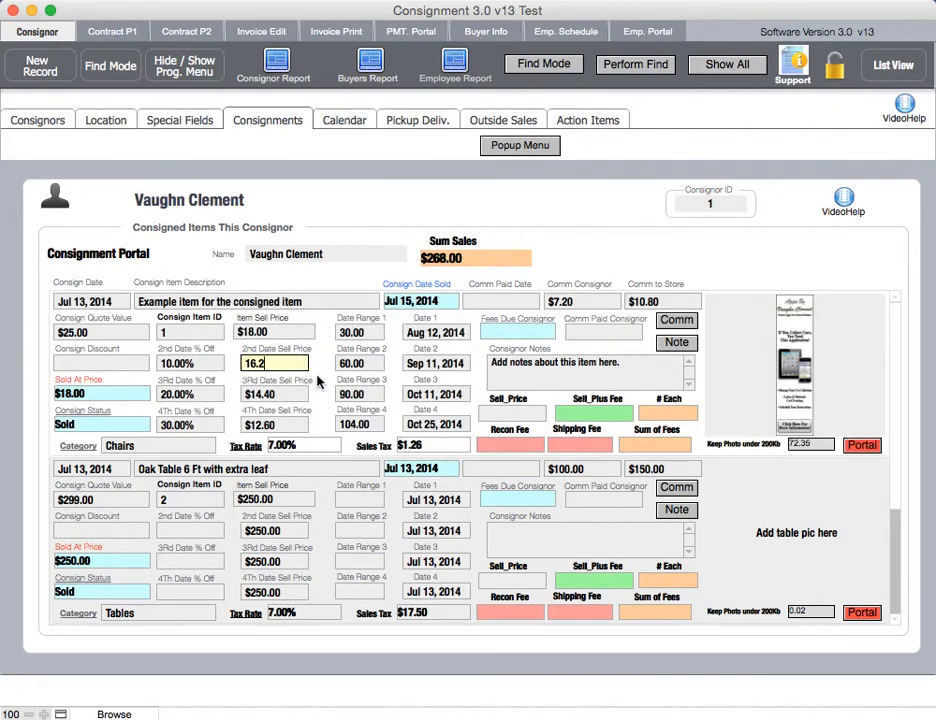
click(285, 353)
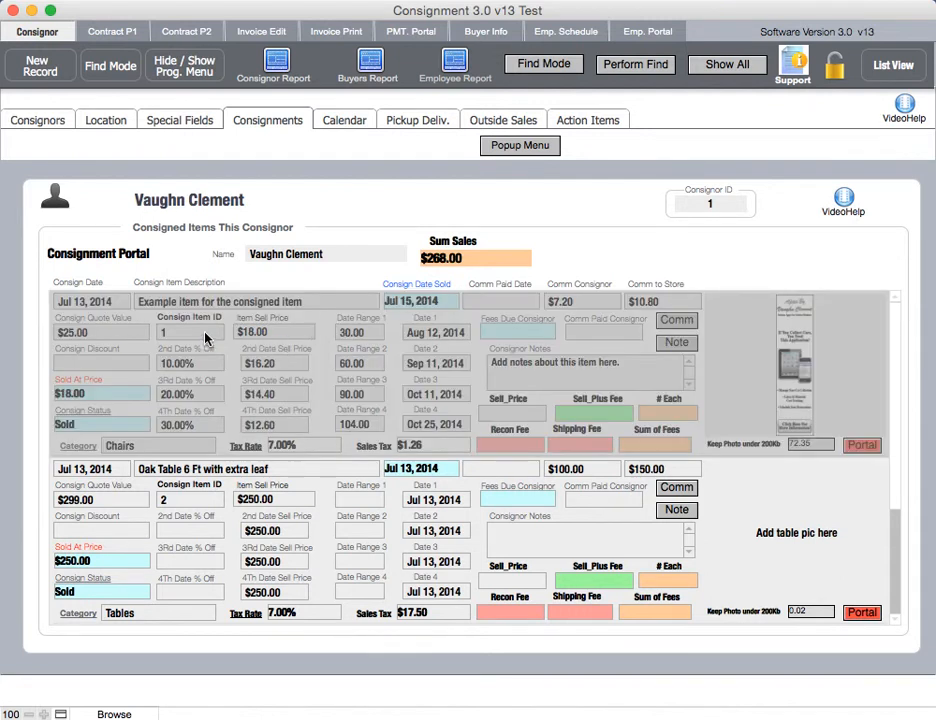
click(261, 301)
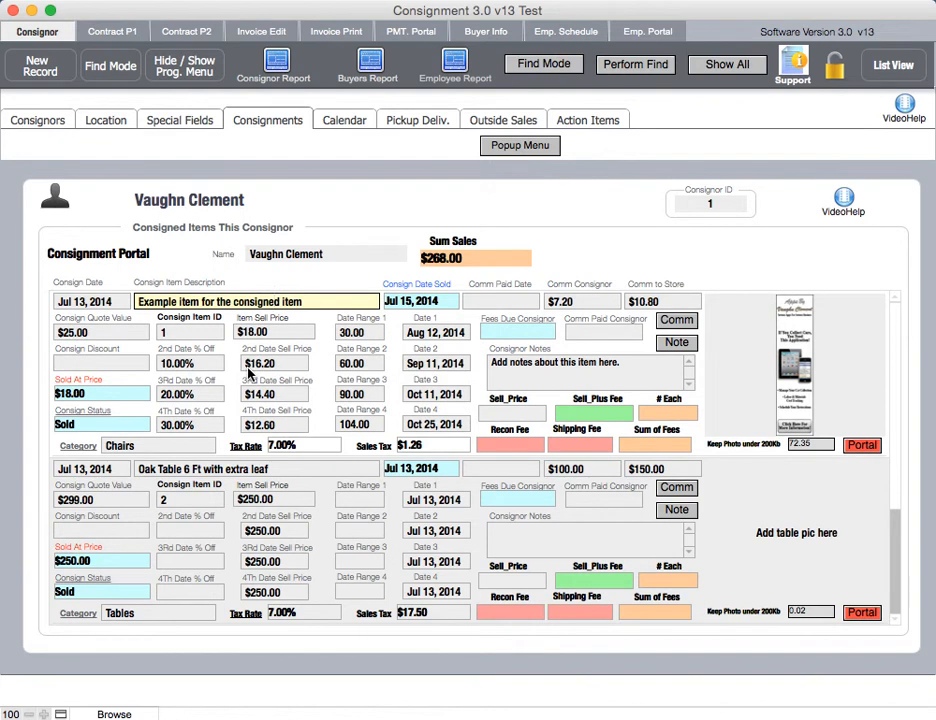